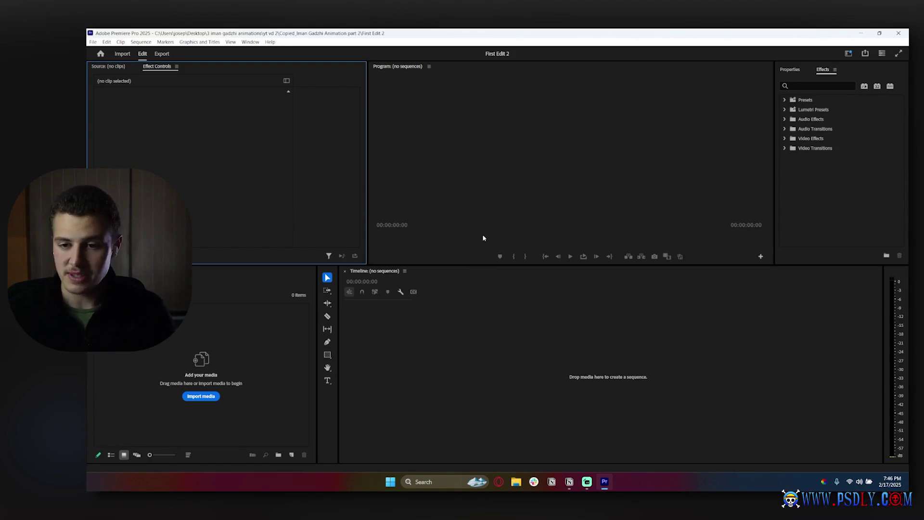
Step: Create a new sequence named Sequence 01 from the custom Horizontal 1080p preset
left_click(282, 347)
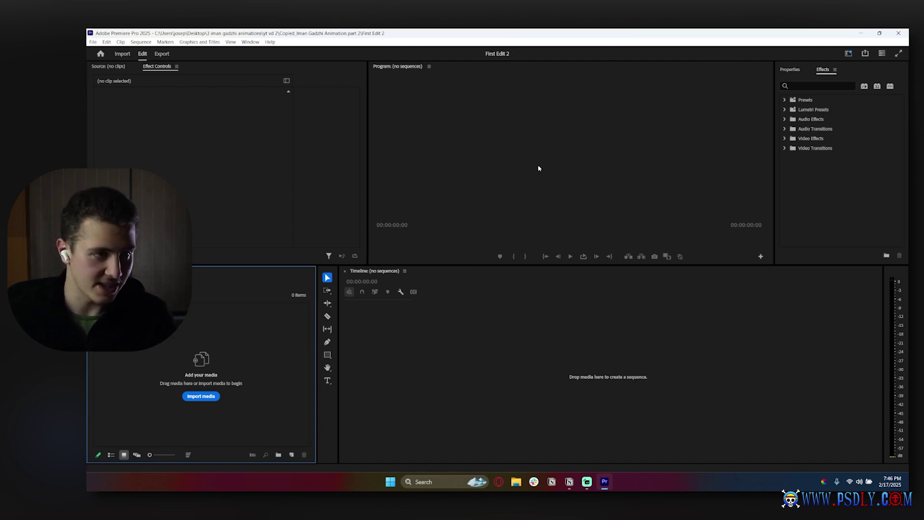
left_click(93, 42)
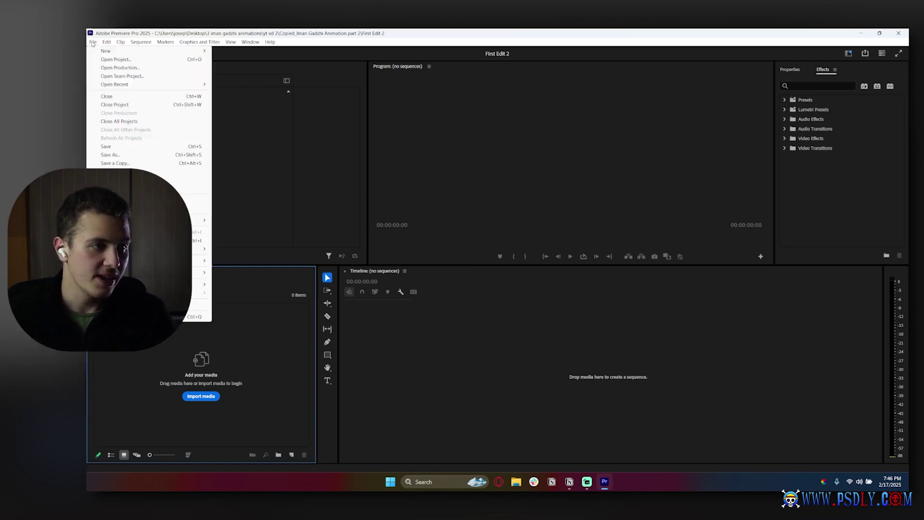
mouse_move(103, 51)
left_click(249, 76)
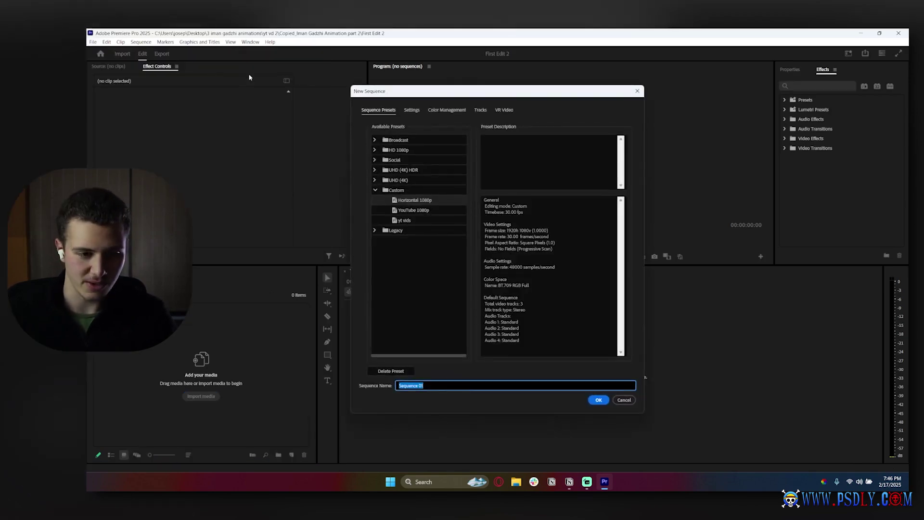
double_click(395, 201)
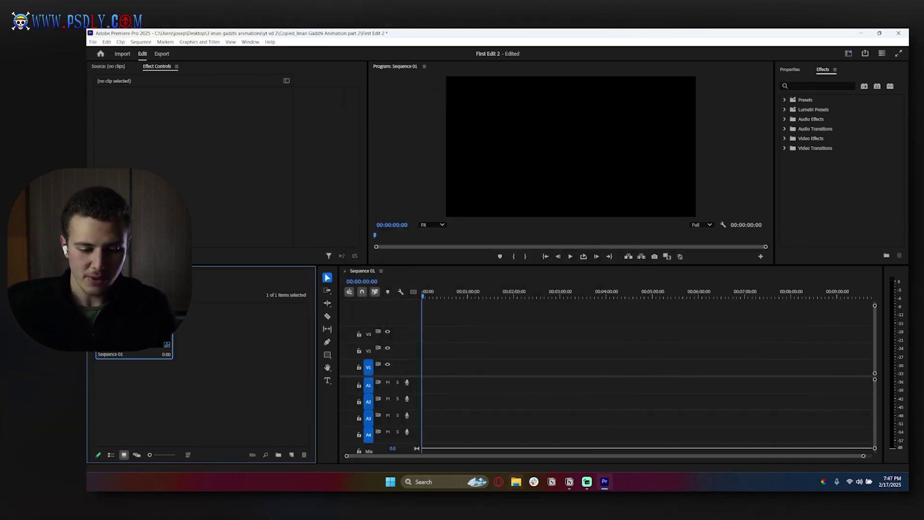
left_click(516, 481)
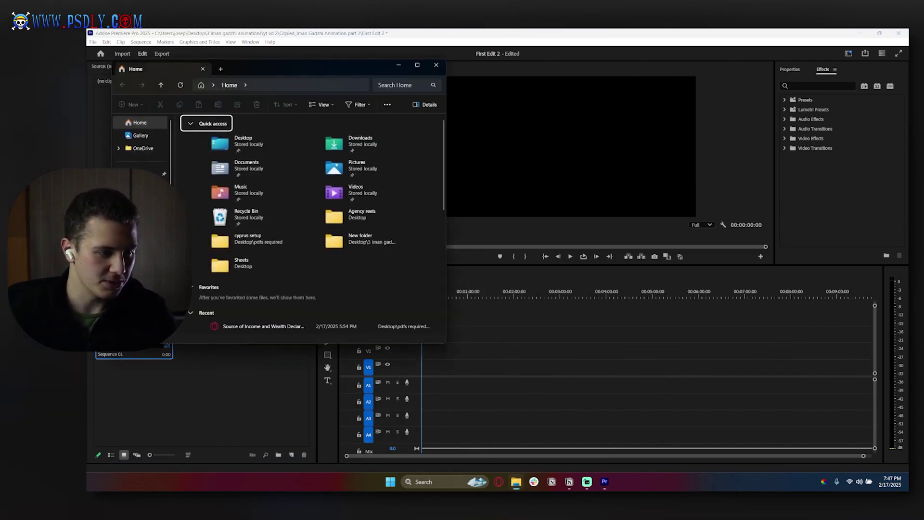
double_click(356, 189)
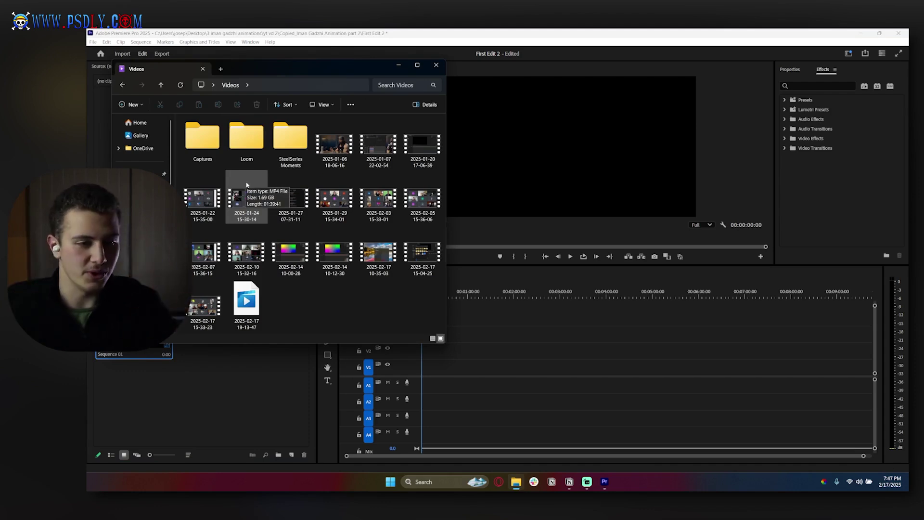
left_click_drag(309, 71, 542, 71)
left_click_drag(557, 125, 216, 332)
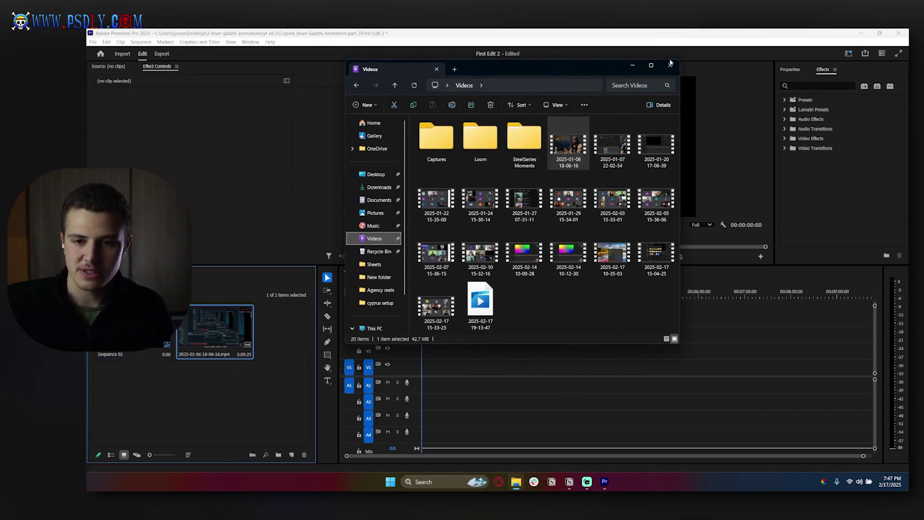
left_click(669, 65)
left_click_drag(218, 333, 427, 373)
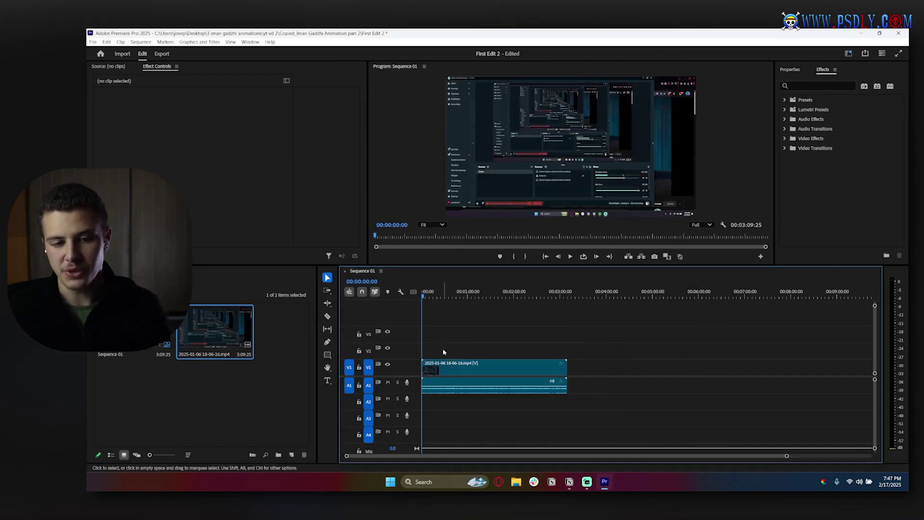
left_click_drag(463, 292, 422, 291)
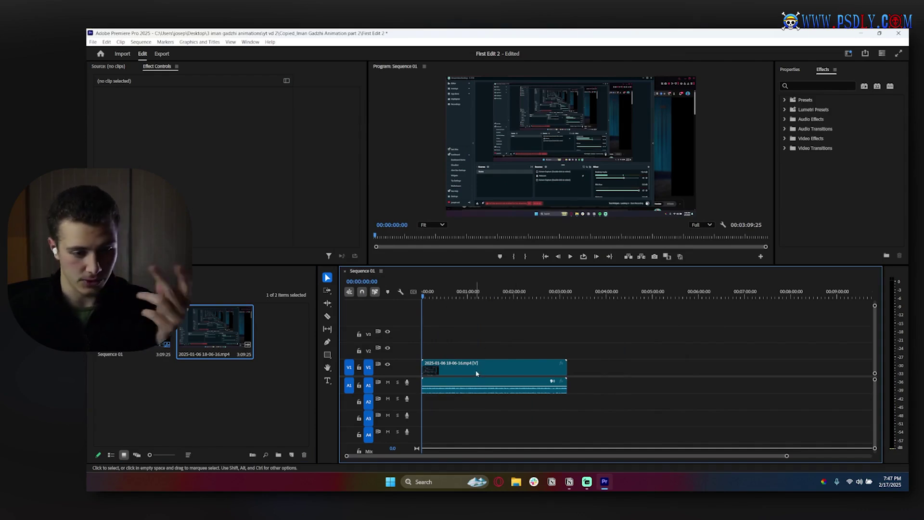
left_click(445, 361)
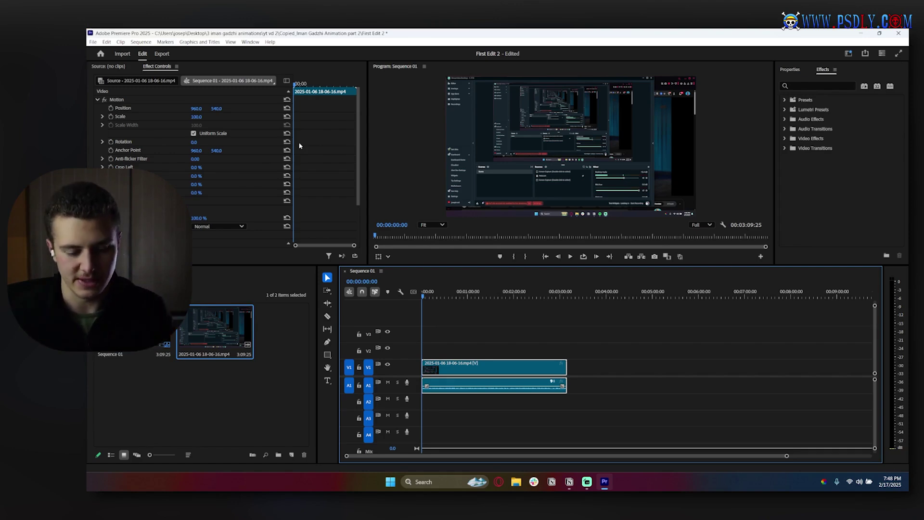
Step: Look over the clip's effect groups, reselect the clip in the timeline, and expand its Motion properties
left_click(97, 100)
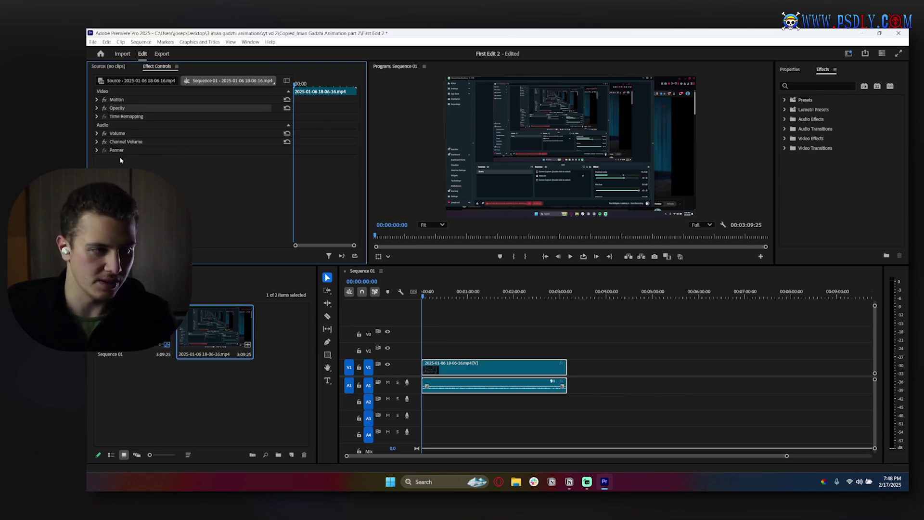
left_click(474, 364)
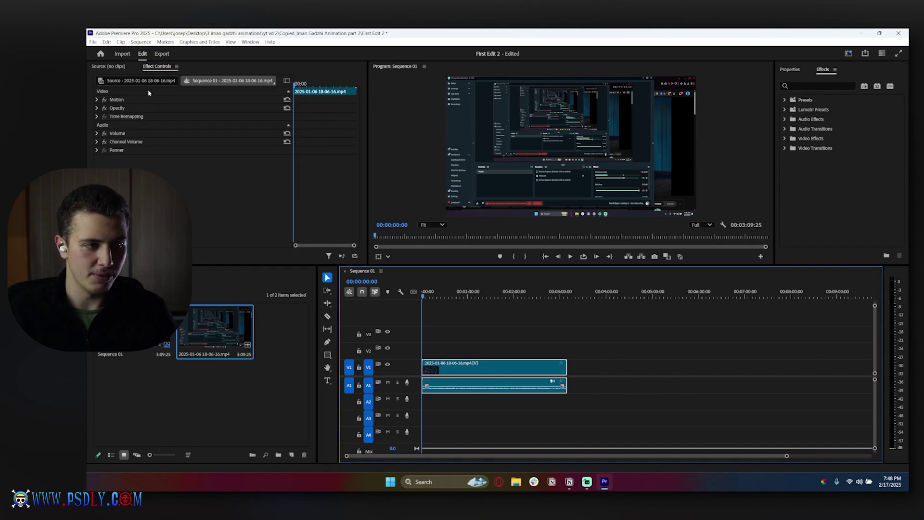
left_click(393, 315)
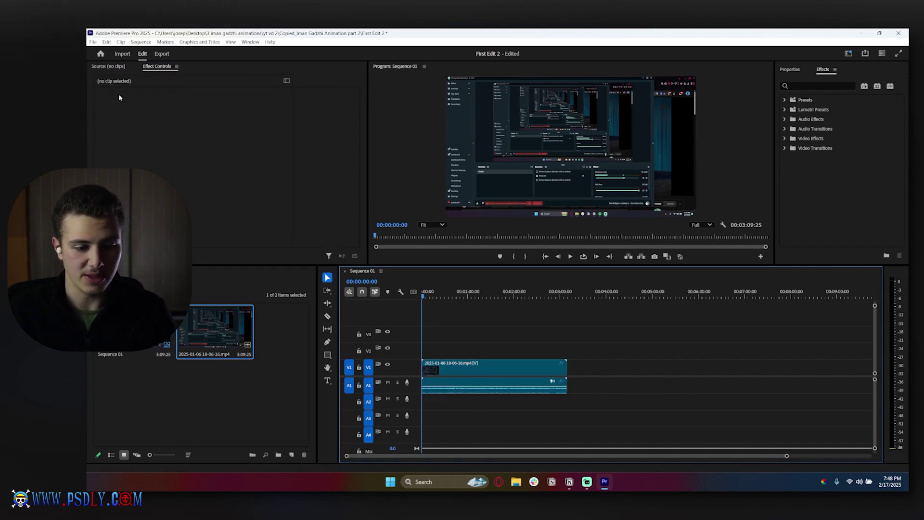
left_click(553, 371)
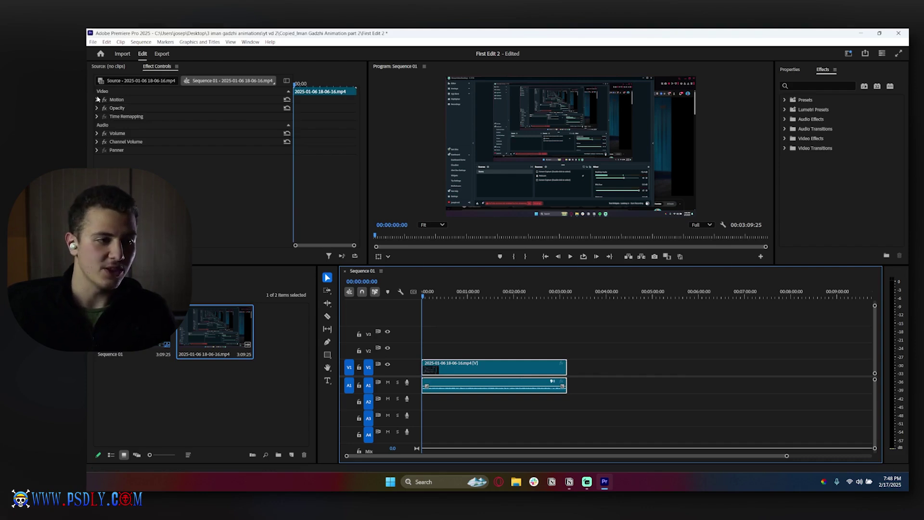
left_click(97, 99)
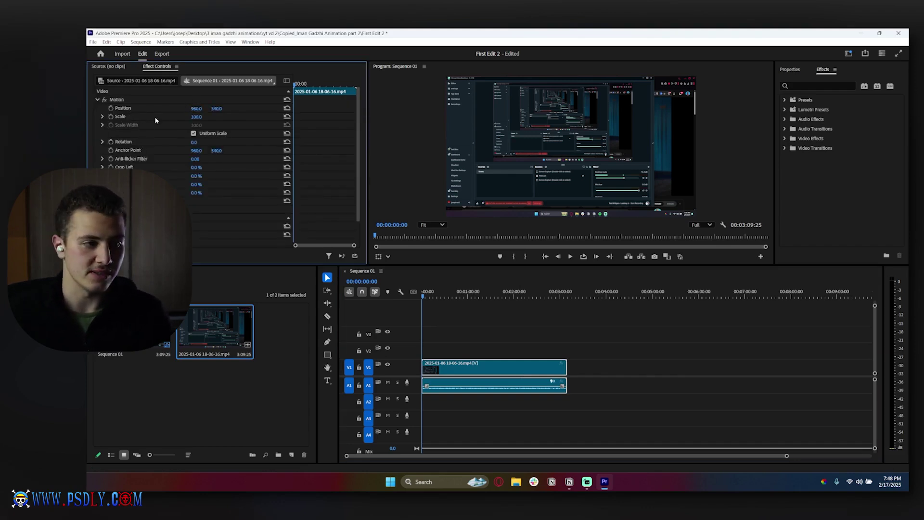
Step: Try shifting the clip's Position horizontally and vertically, undoing each change
left_click(122, 108)
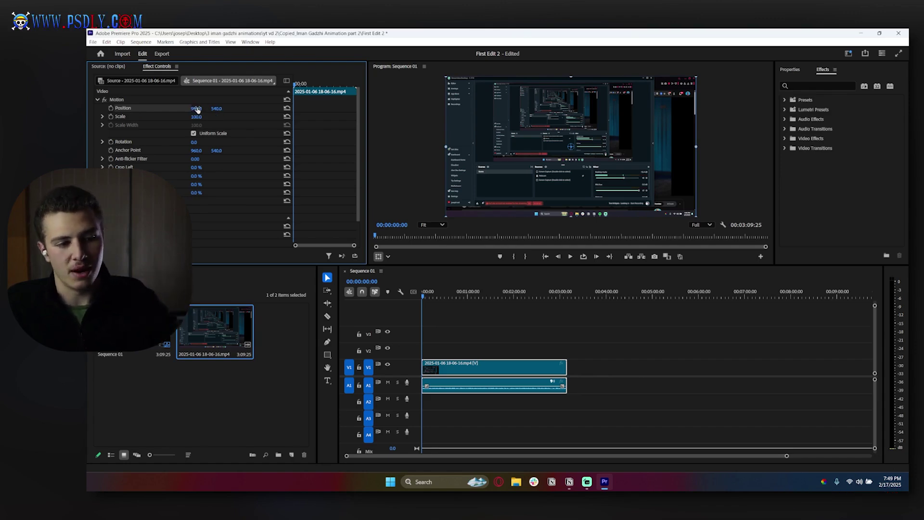
left_click_drag(196, 110, 552, 110)
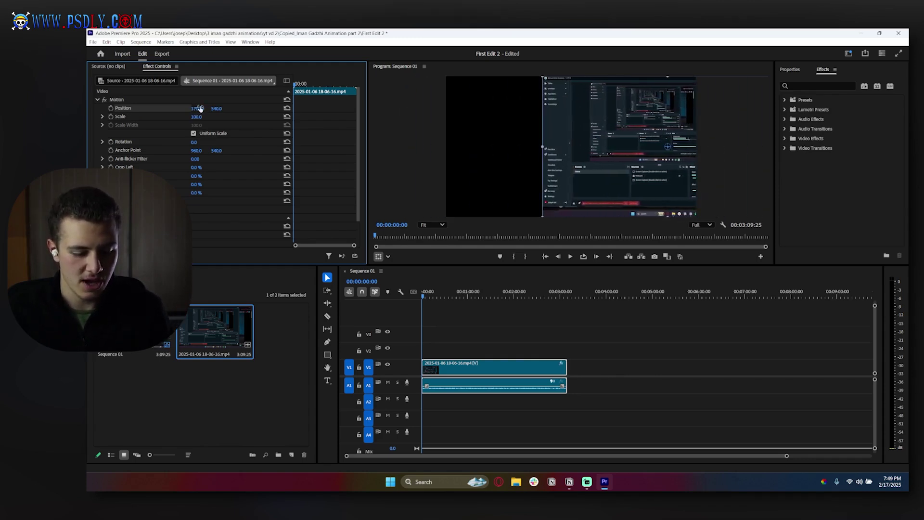
key("ctrl+z")
left_click_drag(217, 109, 405, 109)
key("ctrl+z")
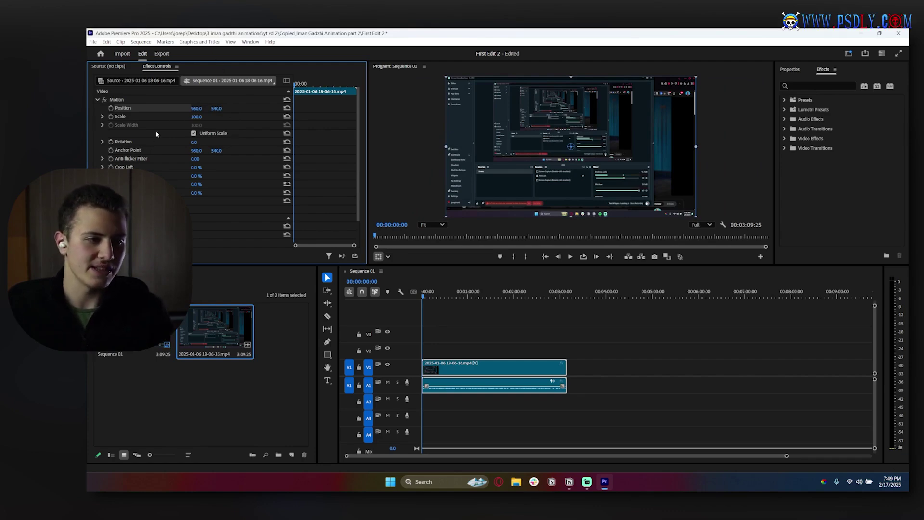
Step: Try a Scale of 150 on the clip, check the frame at 00:00:25:18, and reset the Scale
mouse_move(195, 116)
left_mouse_down()
mouse_move(219, 116)
mouse_move(183, 116)
mouse_move(203, 113)
left_mouse_up()
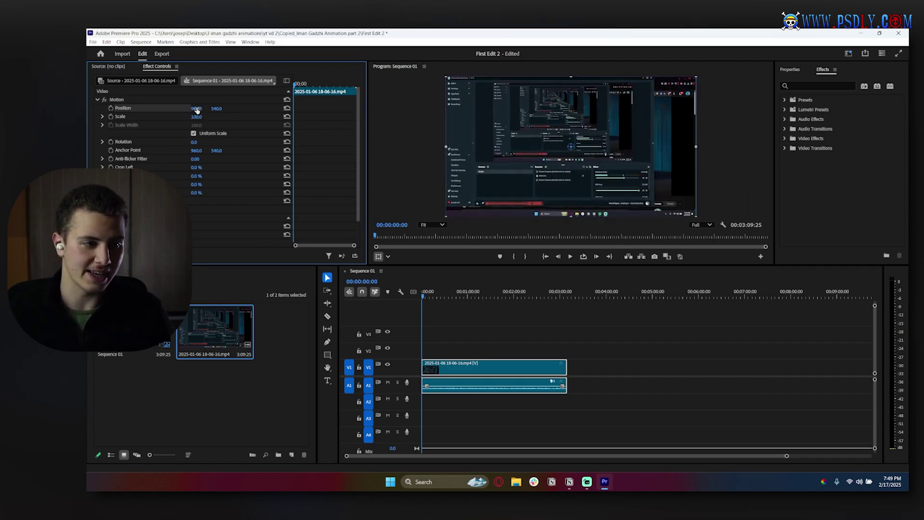
left_click(196, 115)
type("150")
key("Return")
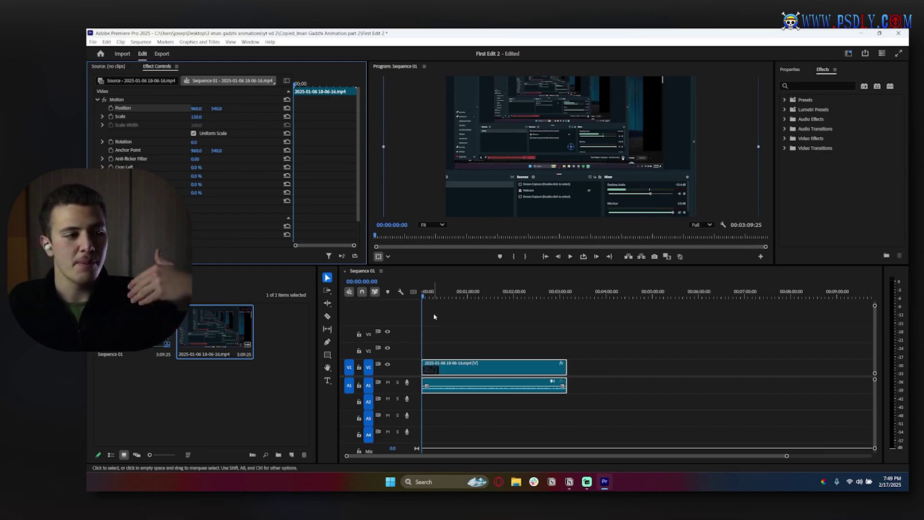
left_click(441, 297)
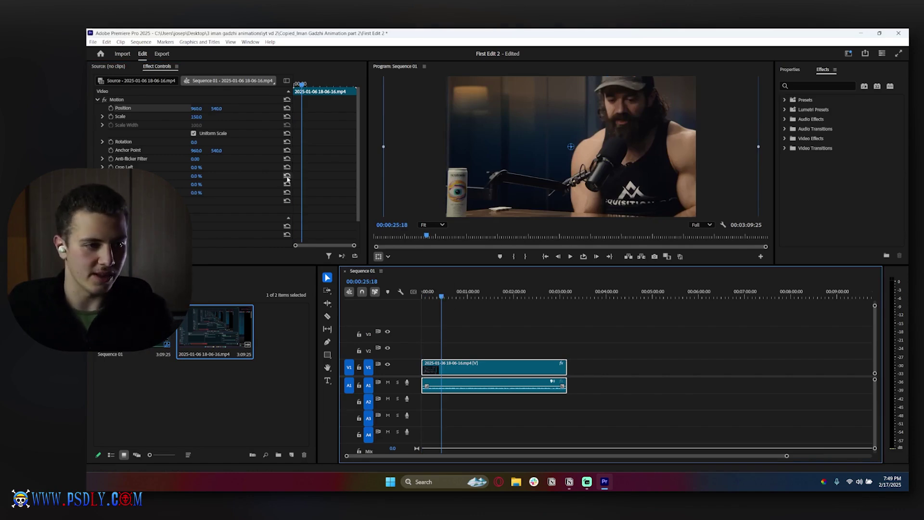
left_click(287, 117)
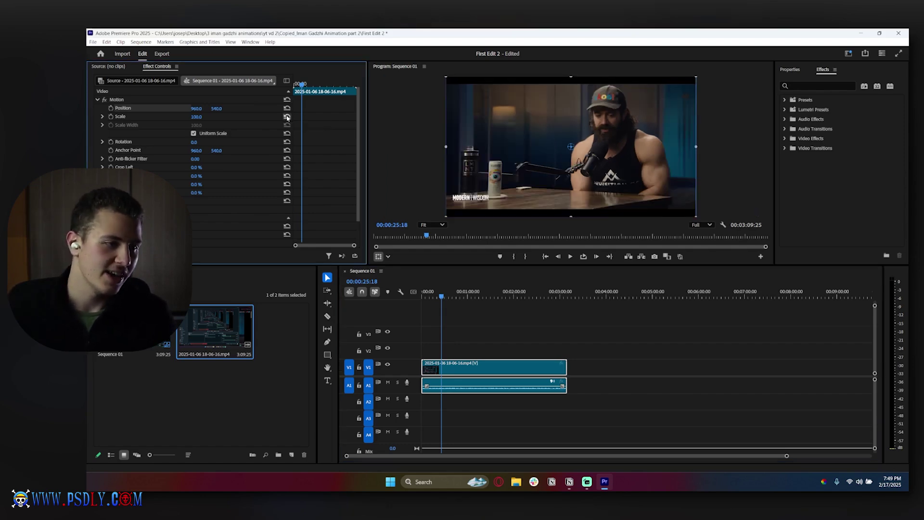
Step: Try rotating, repositioning and scaling the clip, undoing the changes
left_click_drag(194, 142, 228, 143)
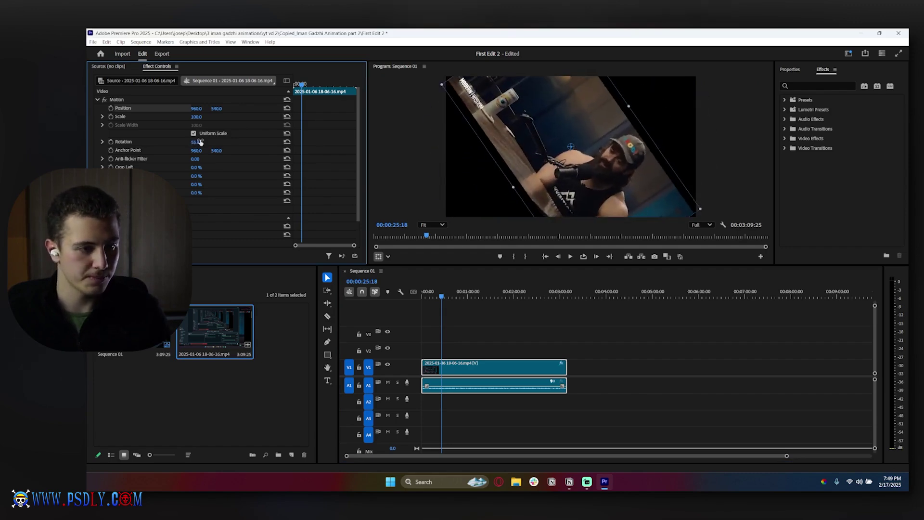
key("ctrl+z")
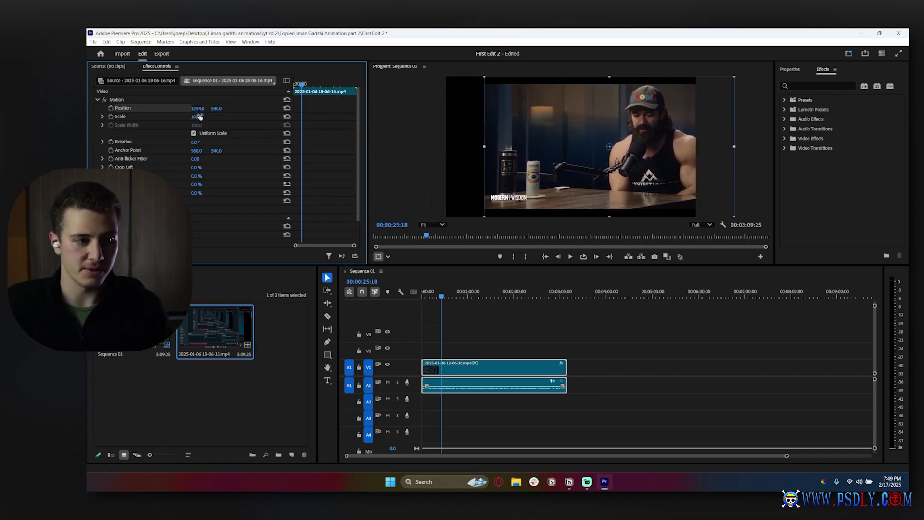
left_click_drag(195, 117, 222, 147)
key("ctrl+z")
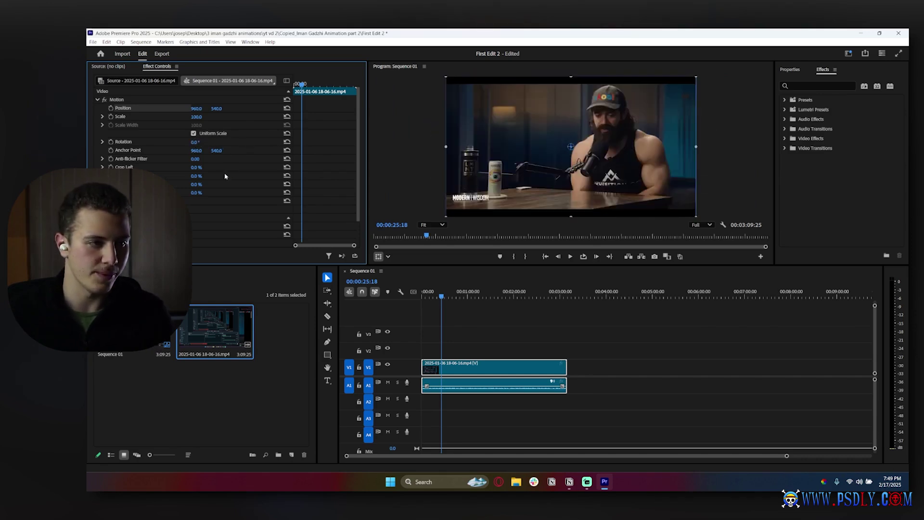
Step: Try lowering the clip's Opacity to 0% and raise it back to 100%
left_click(97, 100)
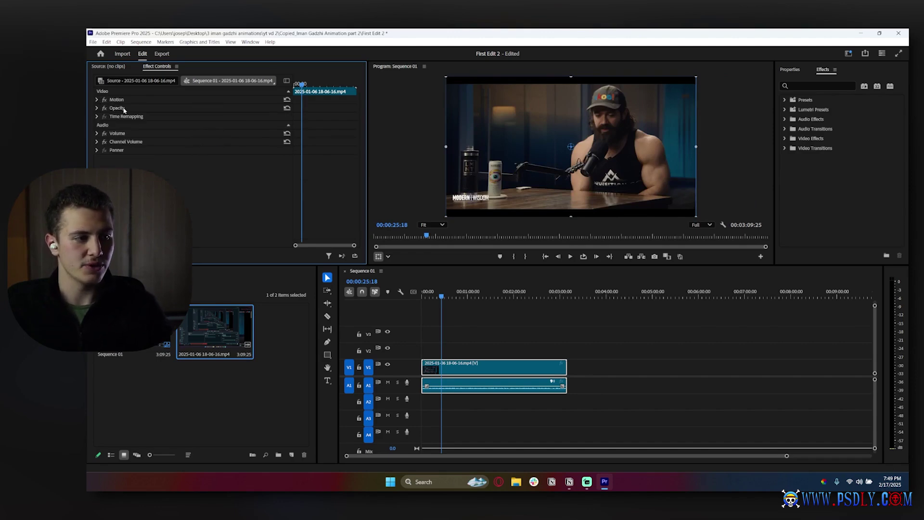
left_click(98, 108)
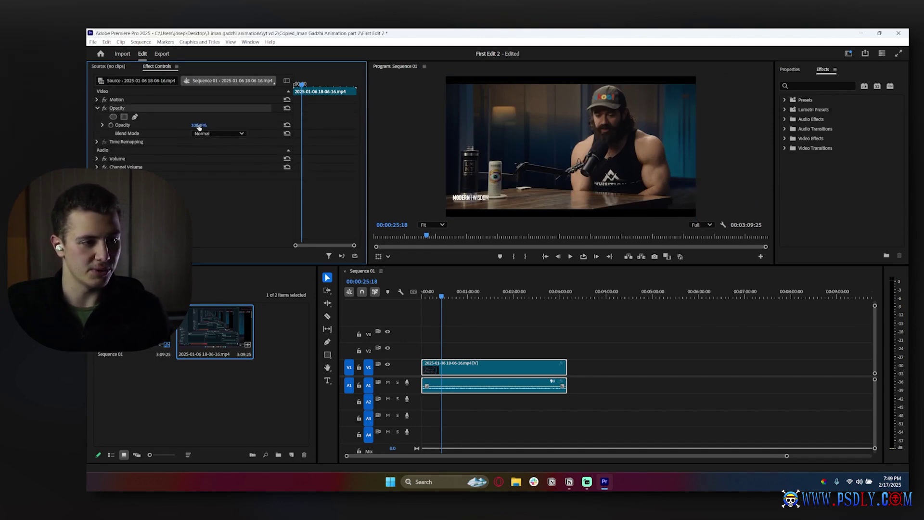
left_click_drag(193, 126, 156, 126)
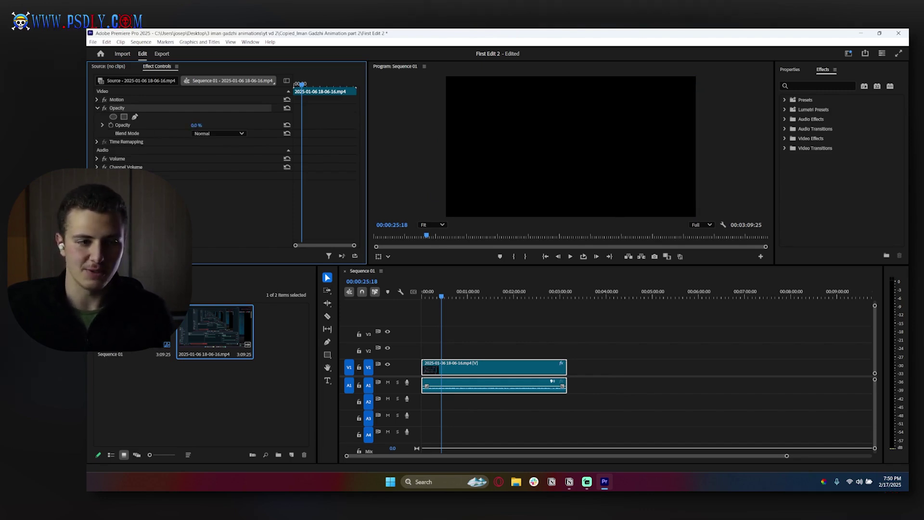
left_click_drag(197, 125, 201, 124)
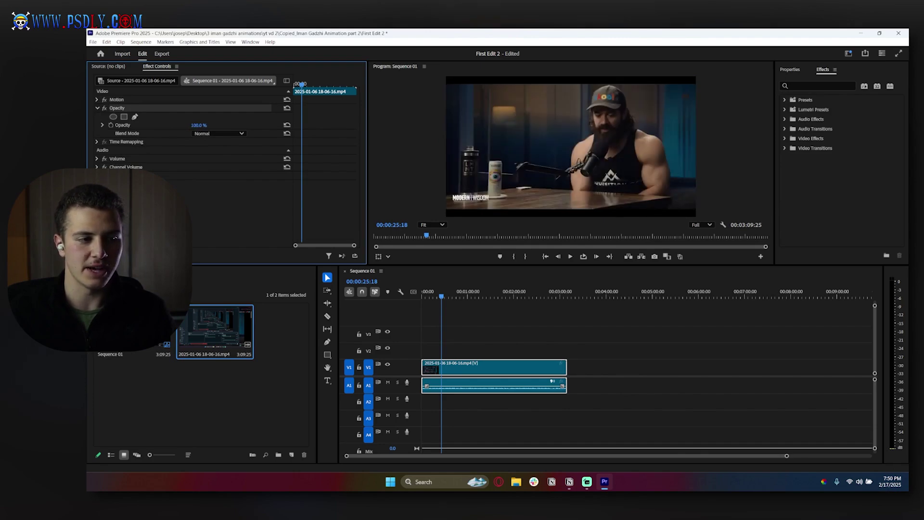
Step: Try the clip's Opacity at 50%, reset it to the default, and collapse the Opacity properties
left_click(201, 124)
type("50")
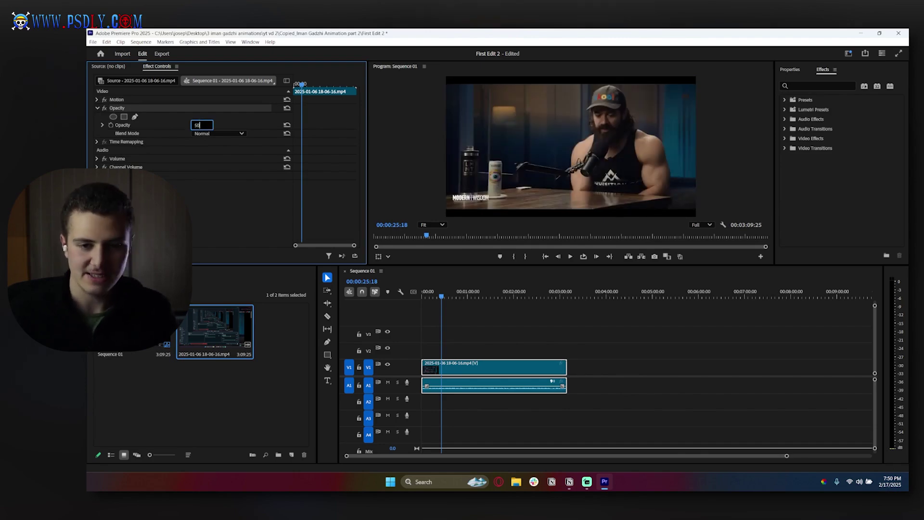
key("Return")
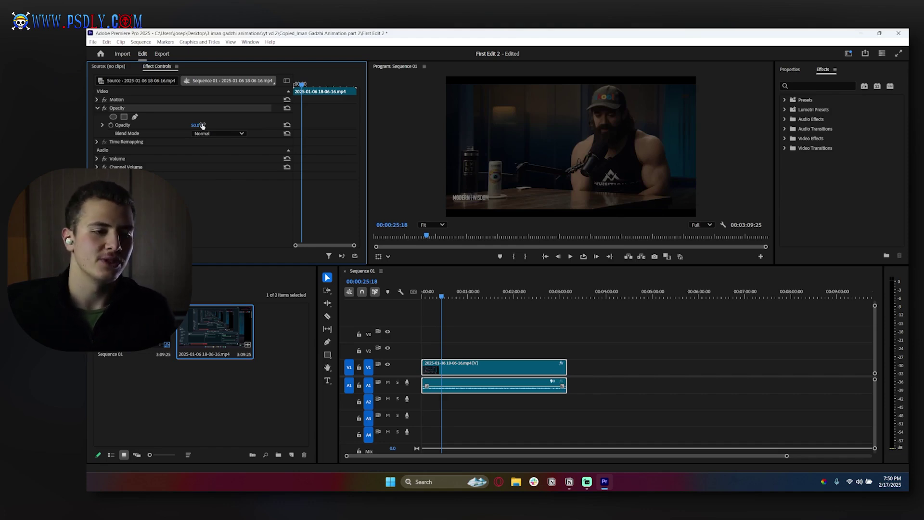
left_click(287, 125)
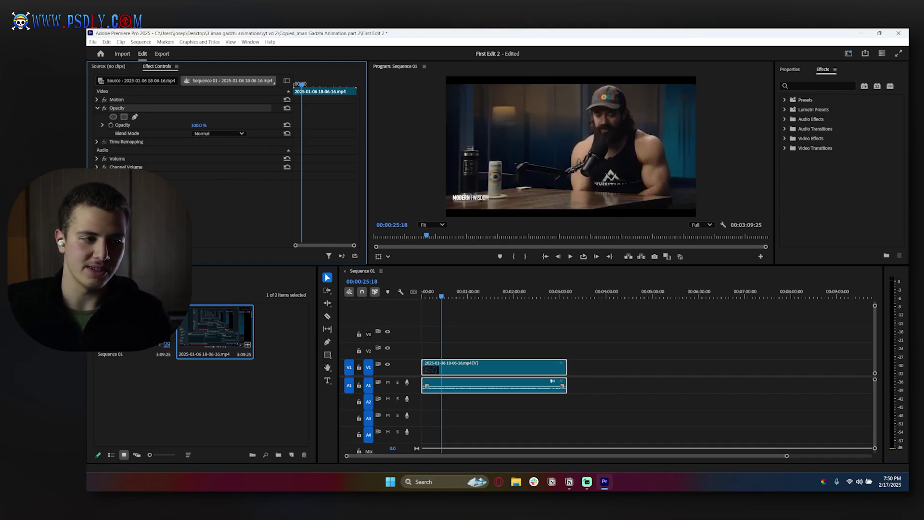
left_click(98, 108)
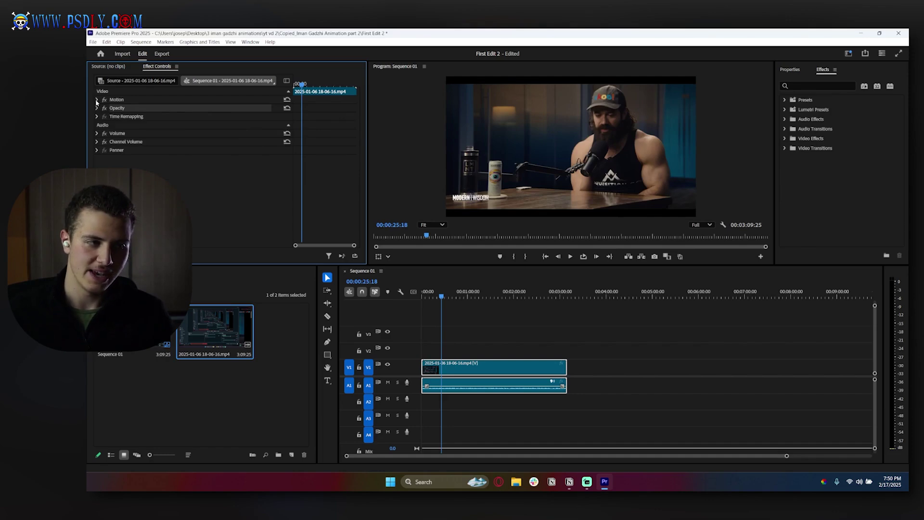
Step: Set the clip's Motion properties to Position 841, 804, Scale 168 and Rotation 6°
left_click(97, 100)
left_click_drag(197, 108, 433, 108)
left_click_drag(196, 117, 97, 108)
left_click_drag(217, 108, 343, 108)
left_click_drag(195, 142, 198, 142)
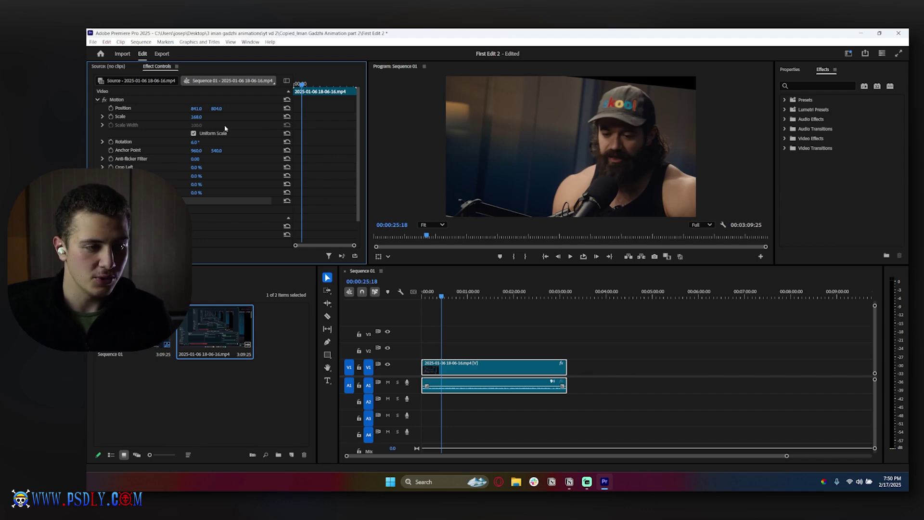
Step: Reset the clip's Position to its default
left_click(287, 108)
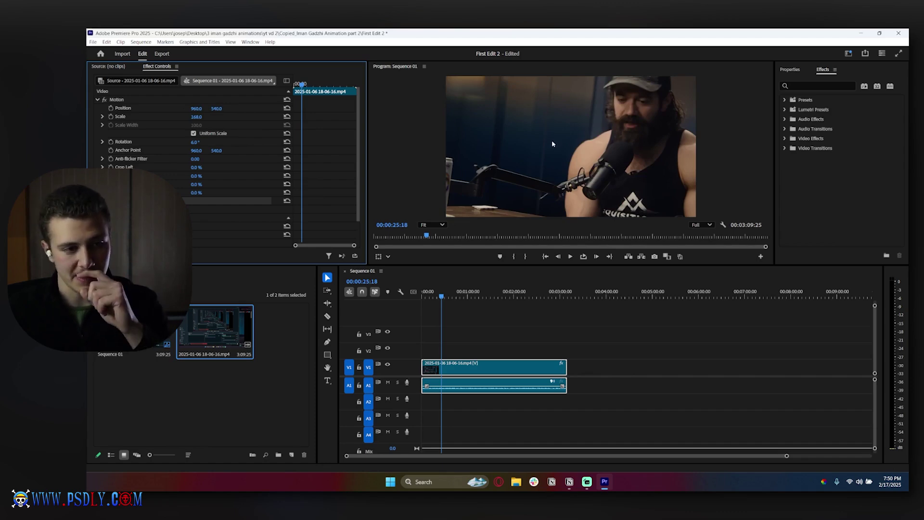
Step: Reset the clip's Rotation and Scale to their defaults
left_click(137, 116)
left_click(144, 140)
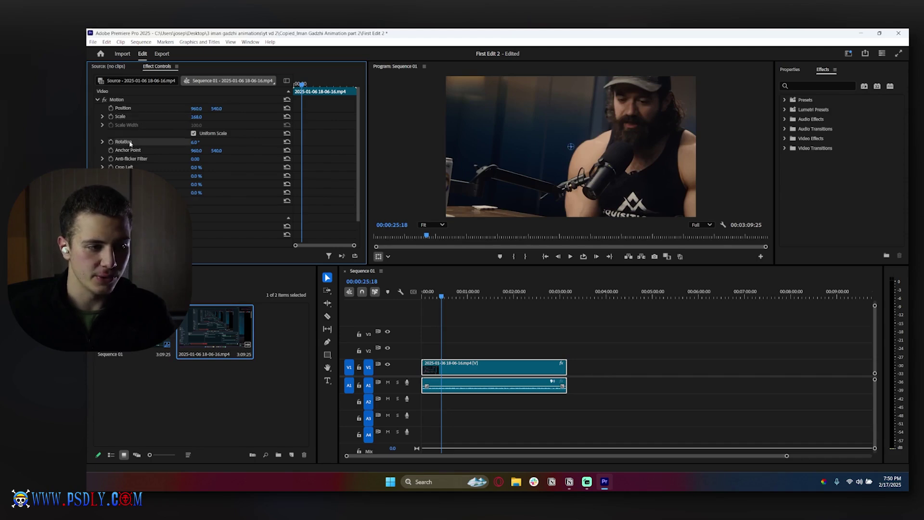
left_click(287, 141)
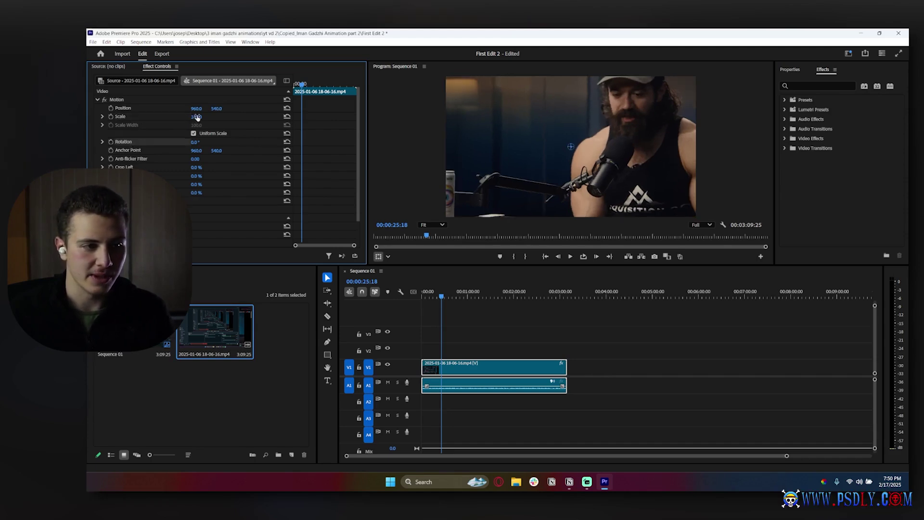
left_click(287, 116)
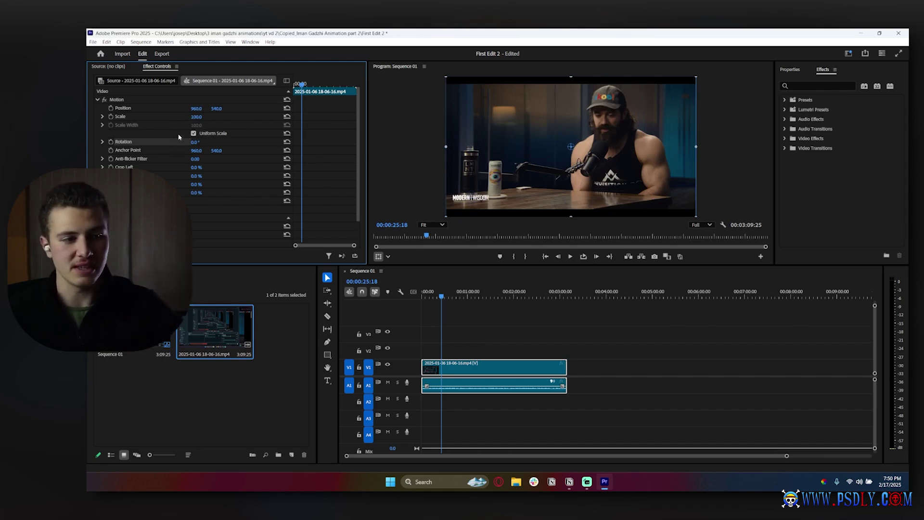
Step: Try the clip at horizontal Position 2082, Scale 189 and Rotation -347°, and undo all of these changes
left_click_drag(198, 116, 197, 143)
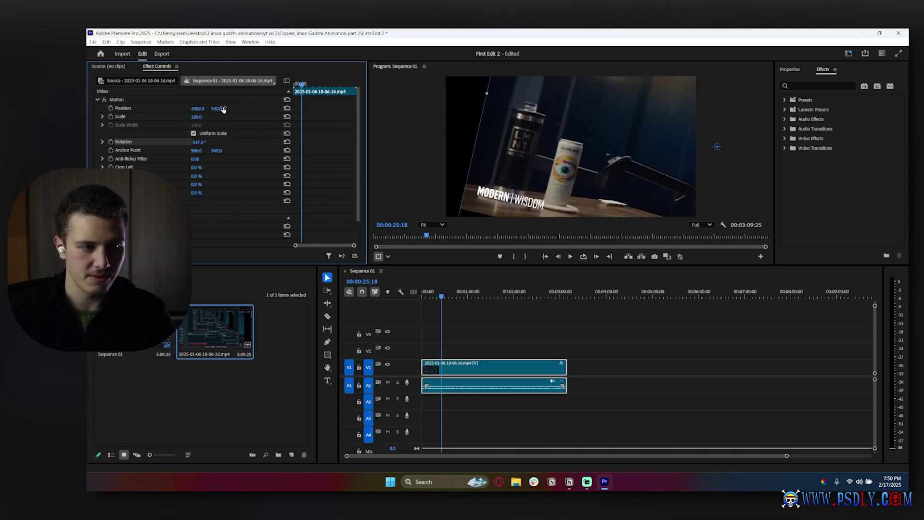
left_click_drag(222, 110, 227, 111)
key("ctrl+z")
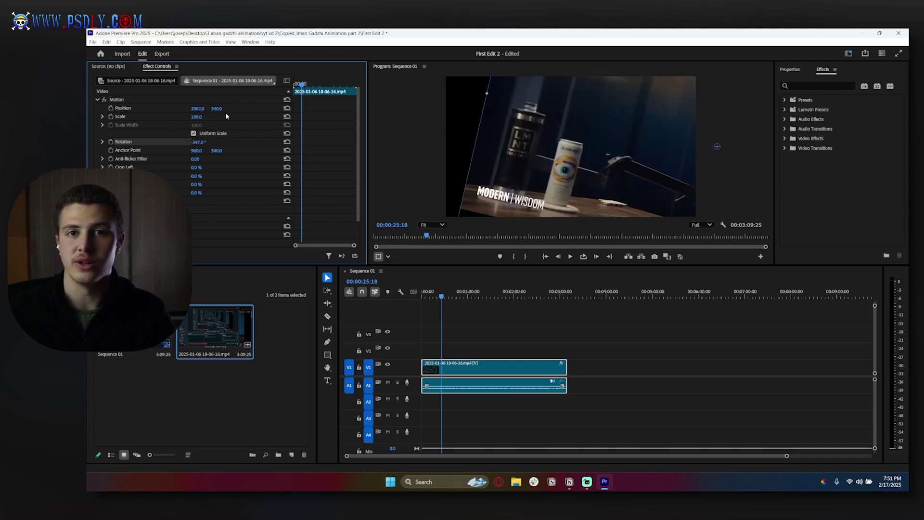
key("ctrl+z")
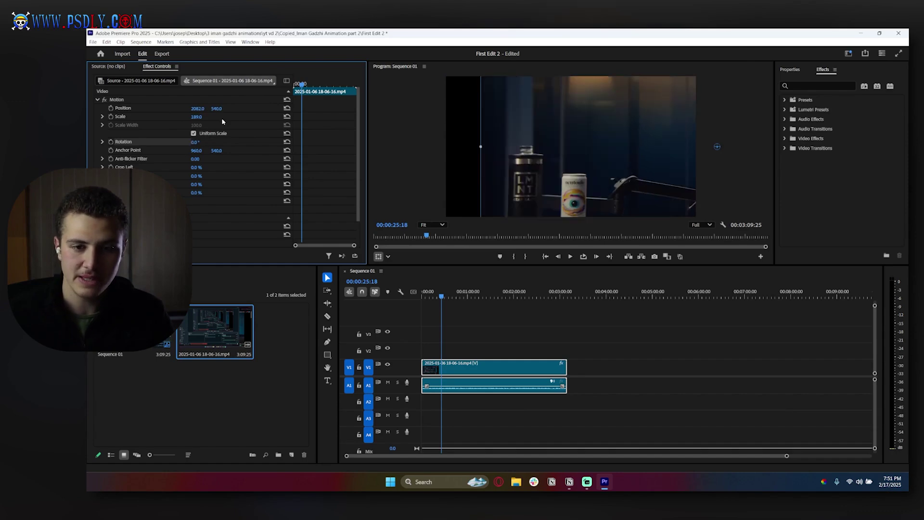
key("ctrl+z")
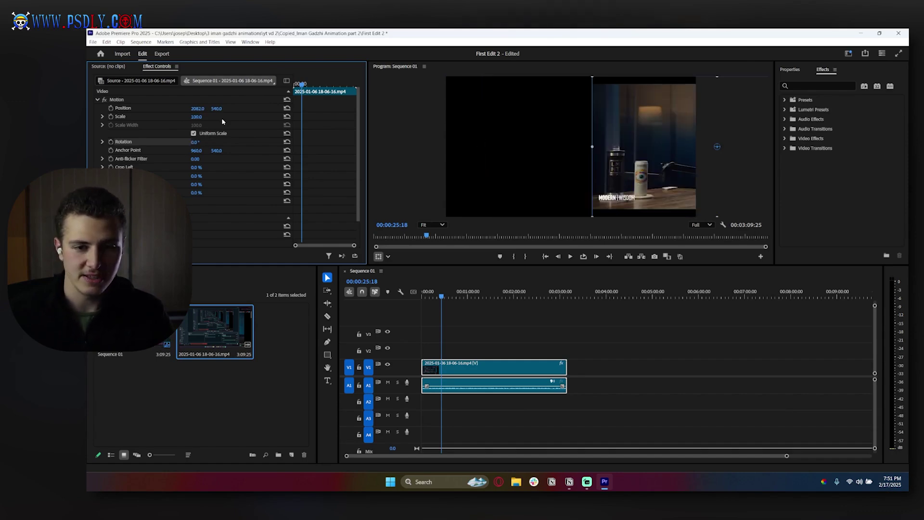
key("ctrl+z")
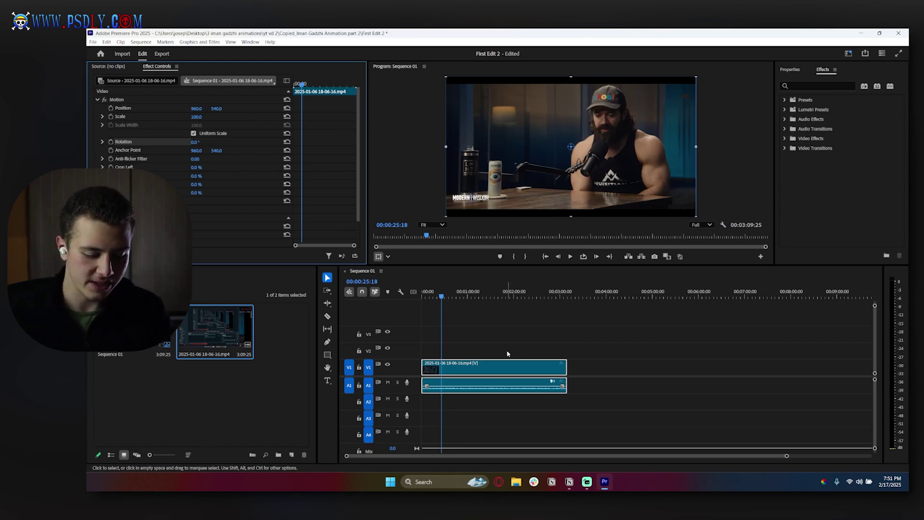
Step: Redo the undone Position, Scale and Rotation changes, and undo them all again
key("ctrl+shift+z")
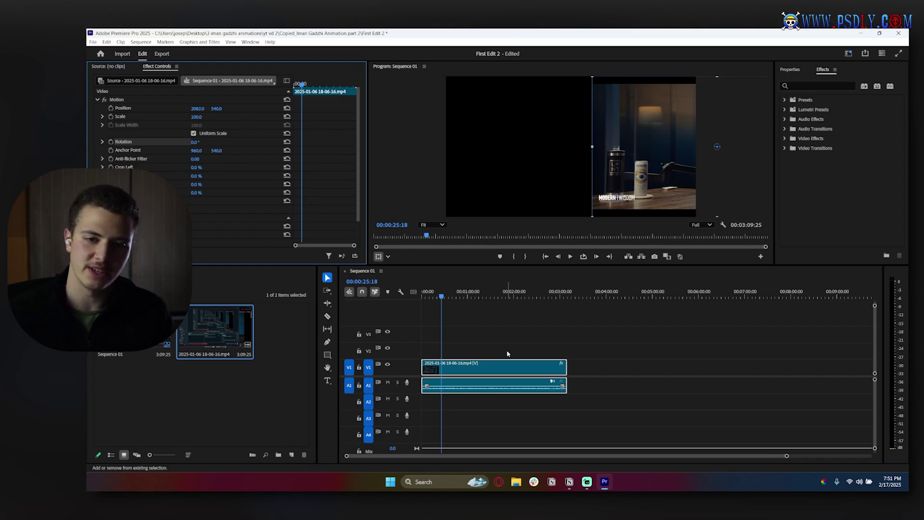
key("ctrl+shift+z")
key("ctrl+shift+z")
key("ctrl+shift+z")
key("ctrl+z")
key("ctrl+z")
key("ctrl+z")
key("ctrl+z")
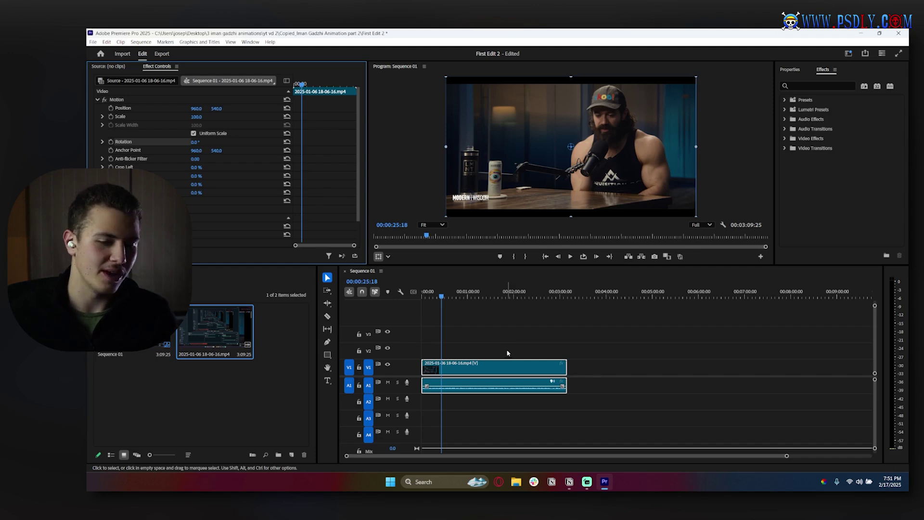
Step: Try the timeline clip's horizontal Position at 104 and Scale at 116, and reset both to their defaults
left_click(497, 340)
left_click(521, 376)
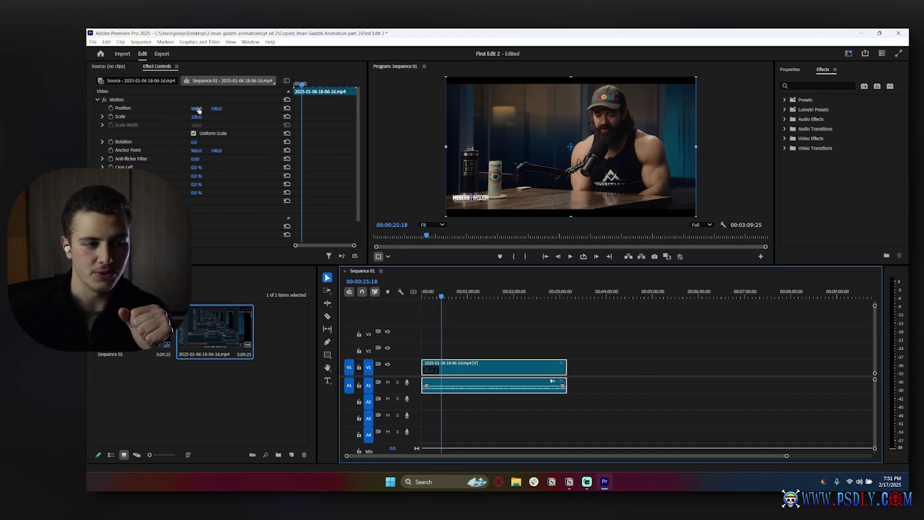
left_click_drag(195, 111, 3, 112)
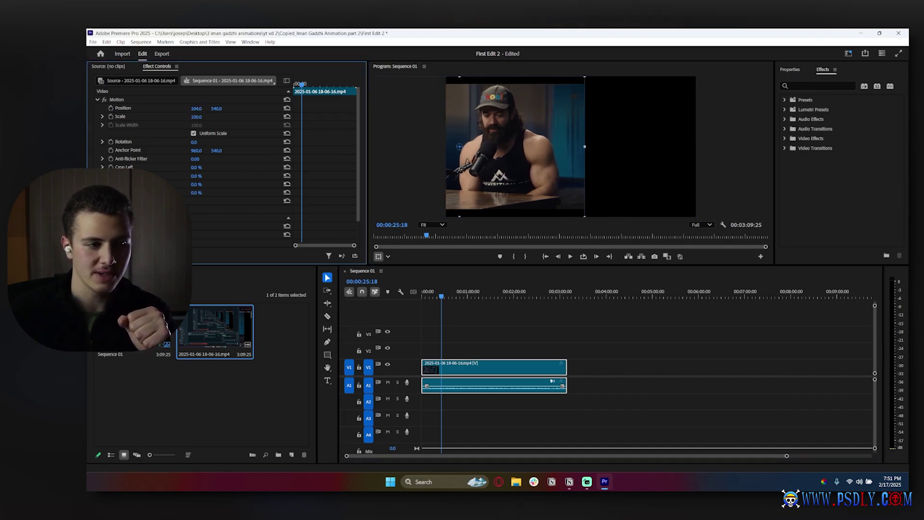
left_click_drag(194, 118, 205, 117)
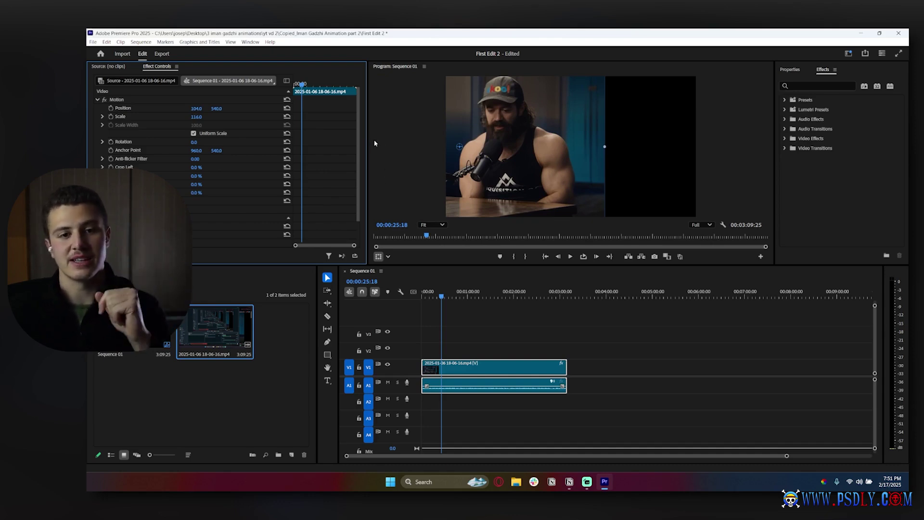
left_click(287, 109)
Step: Rotate the clip onto its side by setting its Rotation to 90°
mouse_move(194, 143)
left_mouse_down()
mouse_move(240, 142)
mouse_move(198, 143)
left_mouse_up()
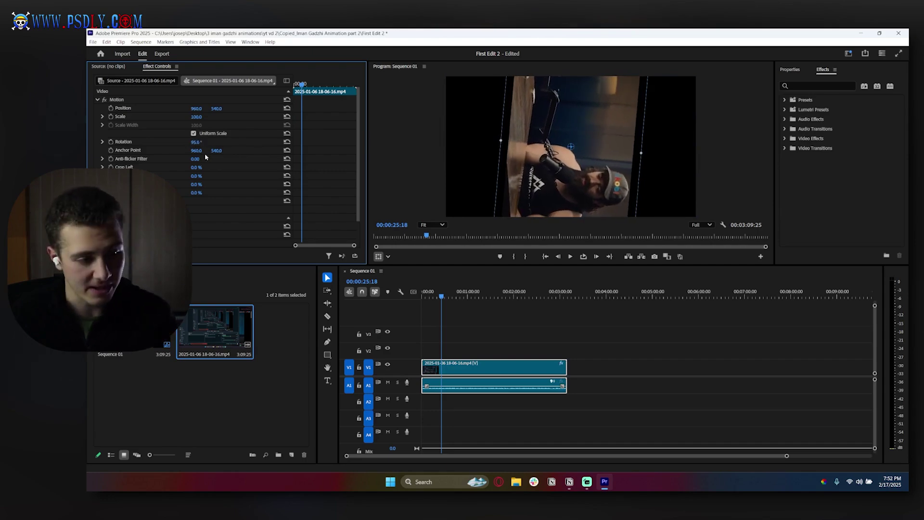
left_click(196, 142)
type("9")
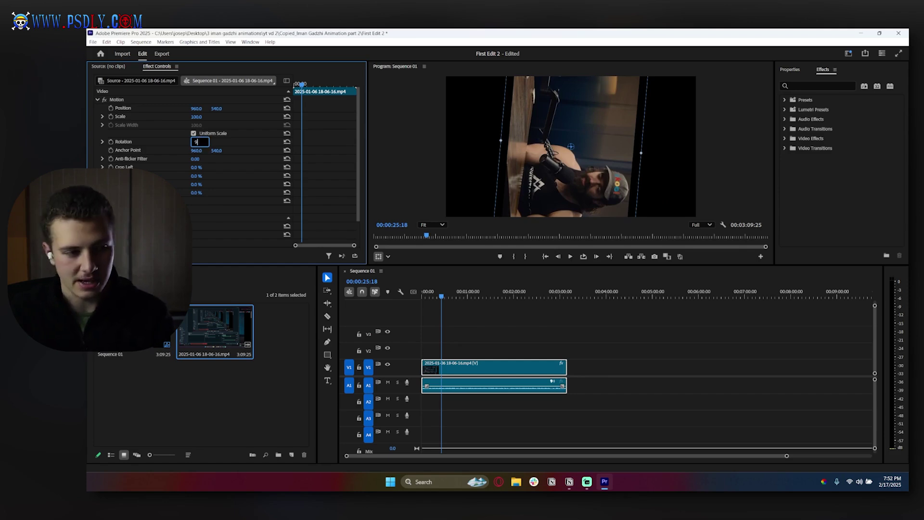
type("0")
key("Return")
Step: Shrink the rotated clip to Scale 54 and move it to horizontal Position 1599
left_click(196, 116)
type("86")
key("Return")
left_click_drag(196, 117, 289, 229)
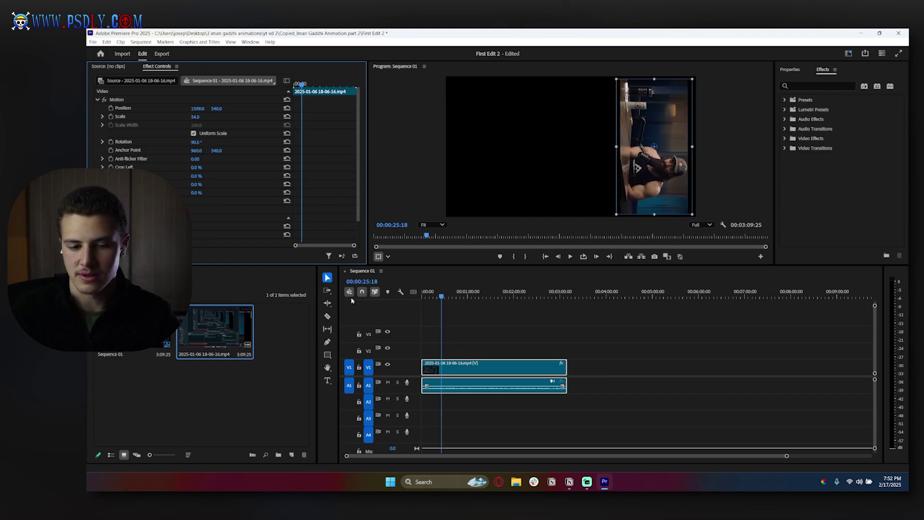
Step: Reset the timeline clip's Scale, Position and Rotation to their defaults and deselect the clip
left_click(505, 353)
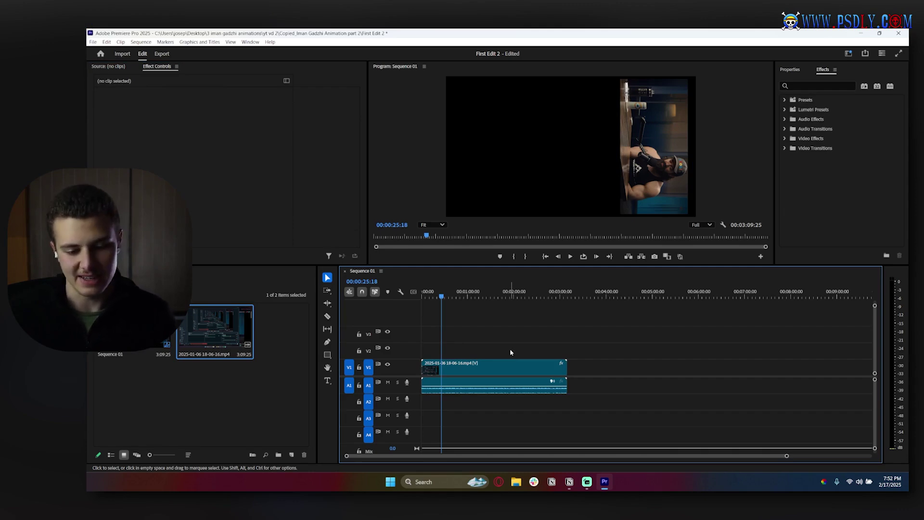
left_click(546, 378)
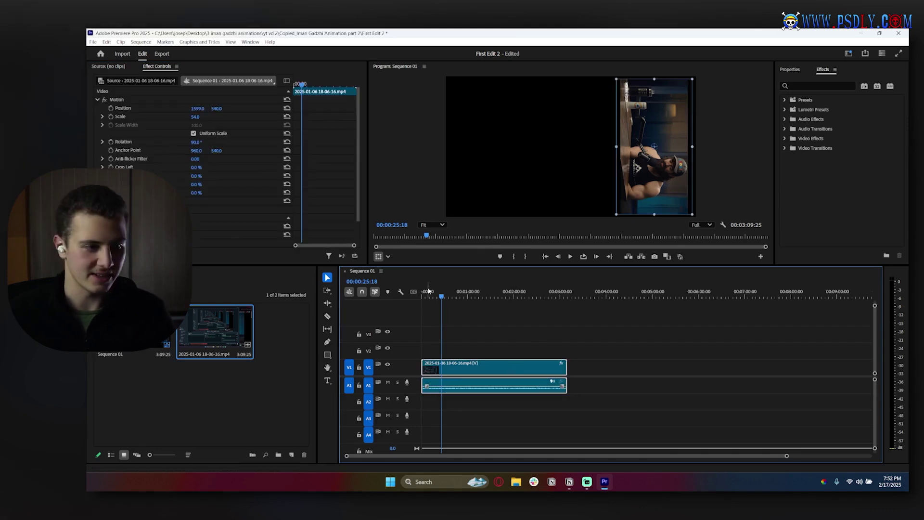
left_click(286, 117)
left_click(286, 108)
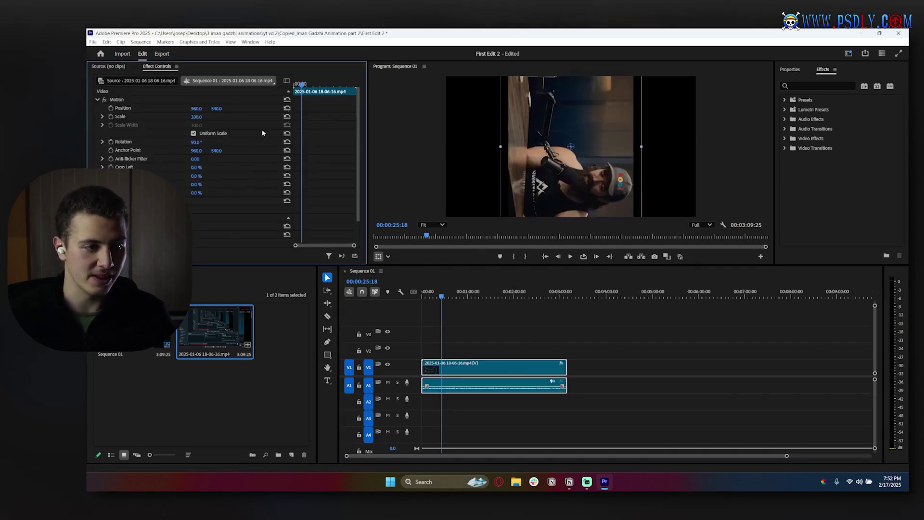
left_click(287, 141)
key("ctrl+shift+a")
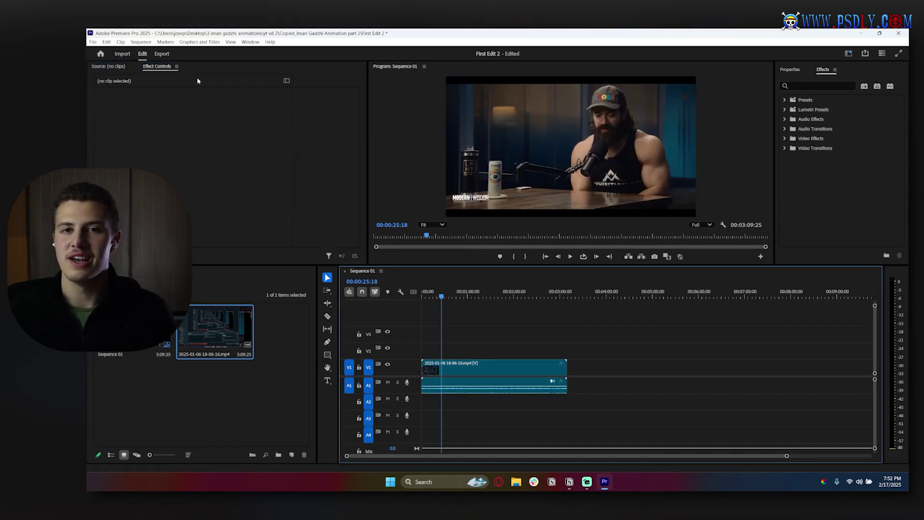